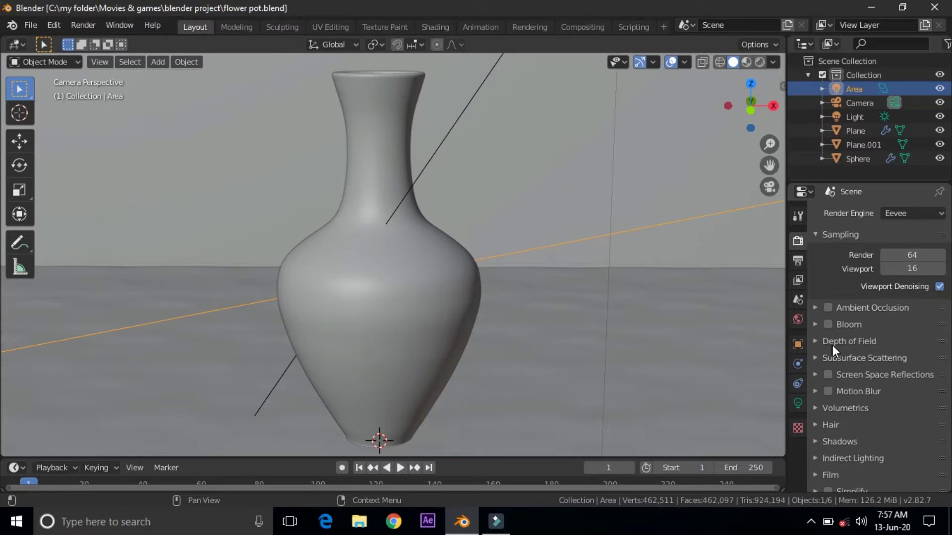
Step: Examine the Eevee render settings for ambient occlusion, depth of field, shadows and film
{"action": "left_click", "coordinate": [815, 308]}
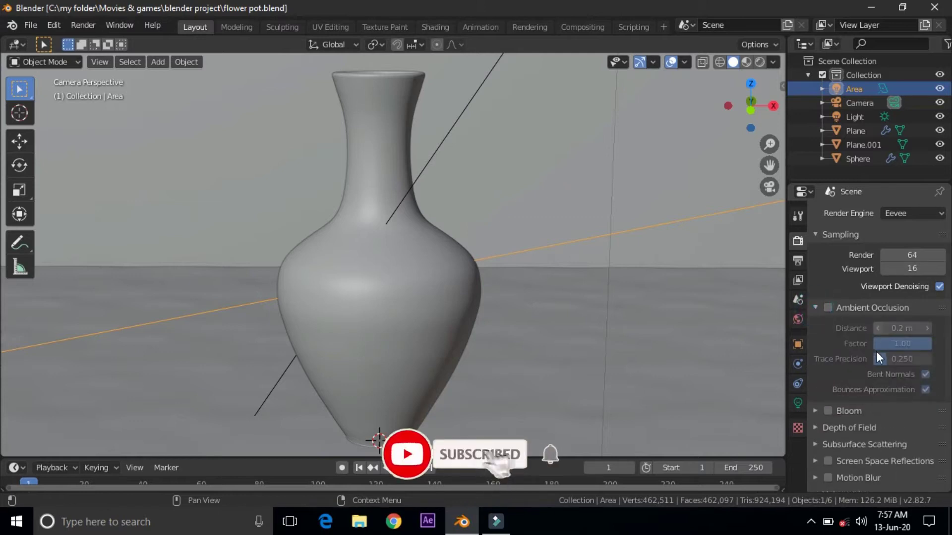
{"action": "scroll", "coordinate": [840, 312], "scroll_direction": "down", "scroll_amount": 5}
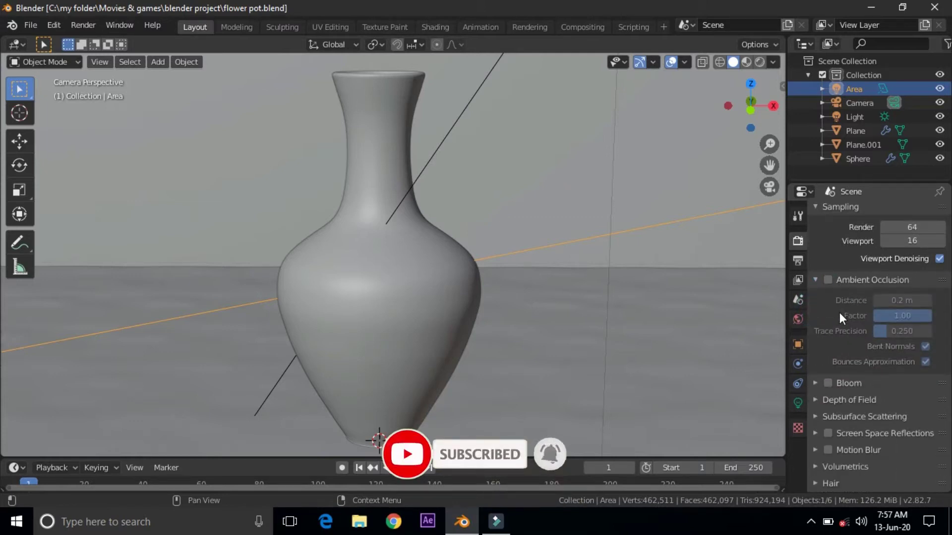
{"action": "scroll", "coordinate": [826, 316], "scroll_direction": "down", "scroll_amount": 1}
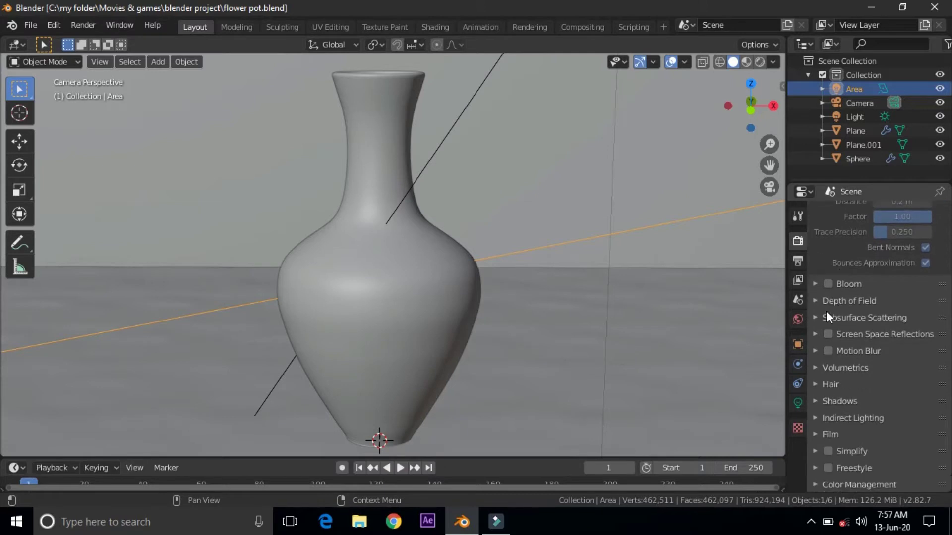
{"action": "left_click", "coordinate": [816, 300]}
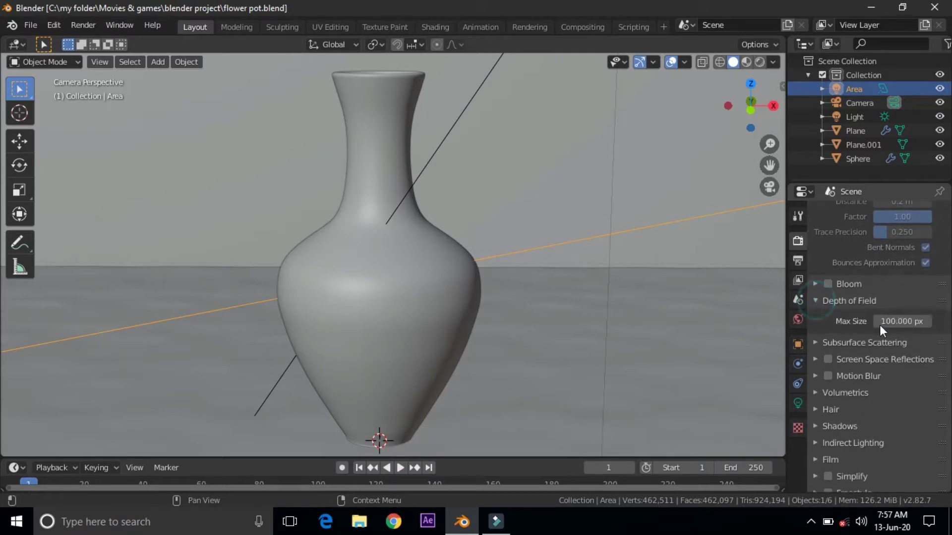
{"action": "scroll", "coordinate": [895, 415], "scroll_direction": "down", "scroll_amount": 1}
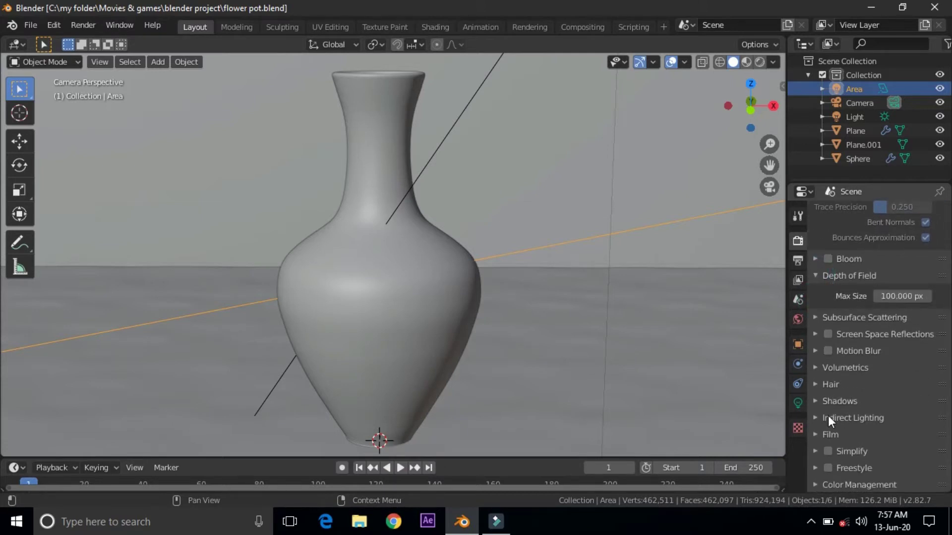
{"action": "left_click", "coordinate": [814, 403]}
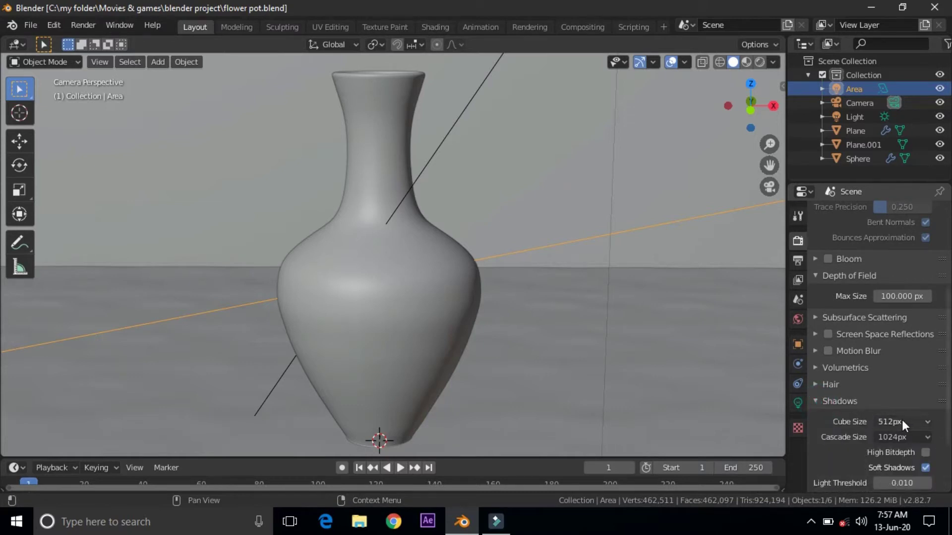
{"action": "scroll", "coordinate": [911, 415], "scroll_direction": "down", "scroll_amount": 5}
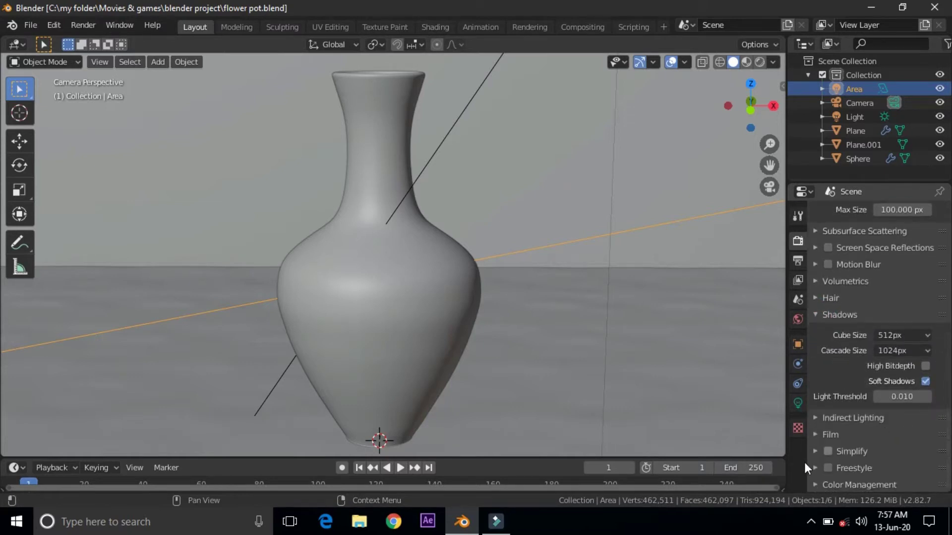
{"action": "left_click", "coordinate": [816, 439]}
{"action": "scroll", "coordinate": [833, 438], "scroll_direction": "down", "scroll_amount": 3}
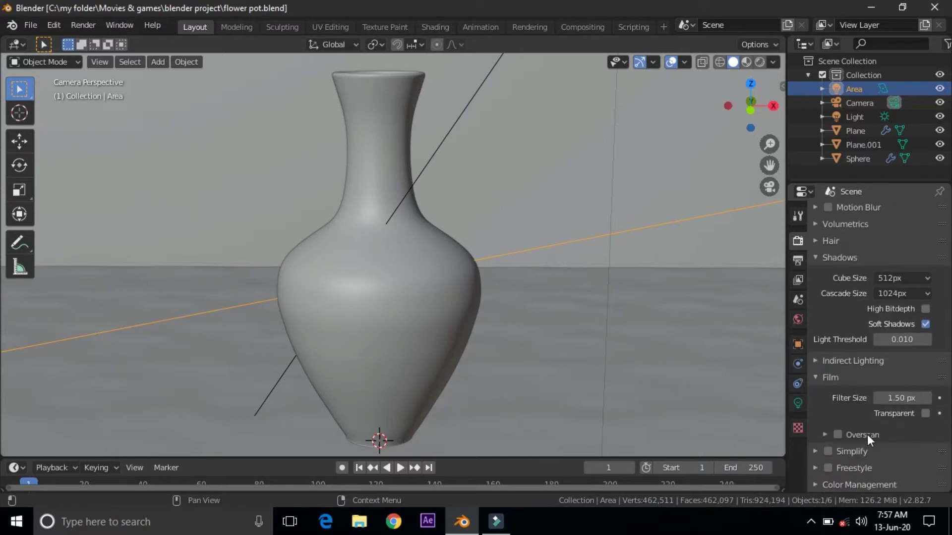
{"action": "scroll", "coordinate": [888, 411], "scroll_direction": "up", "scroll_amount": 10}
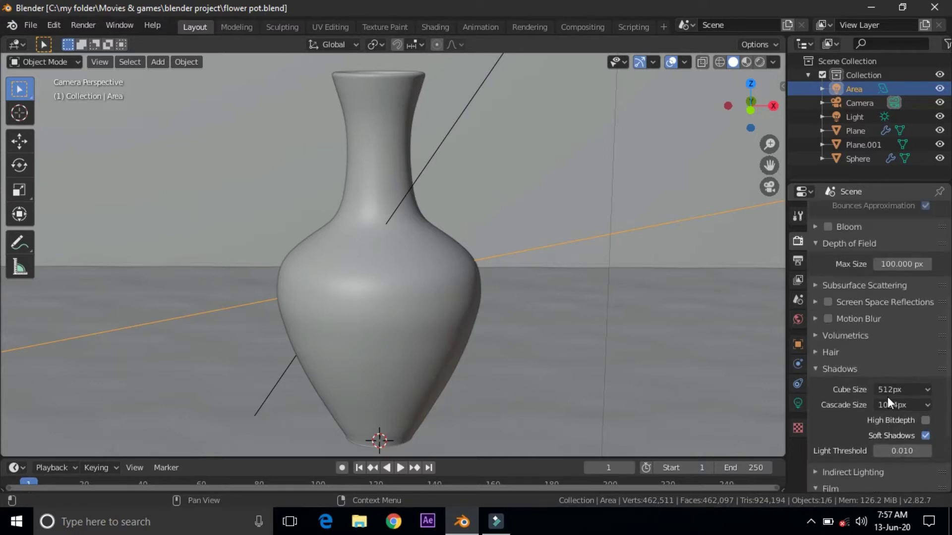
{"action": "scroll", "coordinate": [865, 332], "scroll_direction": "up", "scroll_amount": 5}
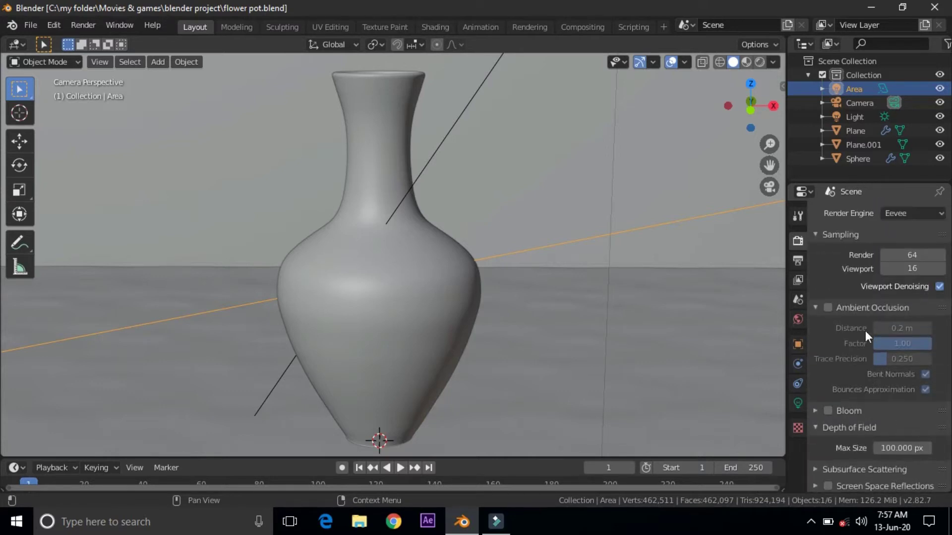
{"action": "scroll", "coordinate": [865, 331], "scroll_direction": "down", "scroll_amount": 11}
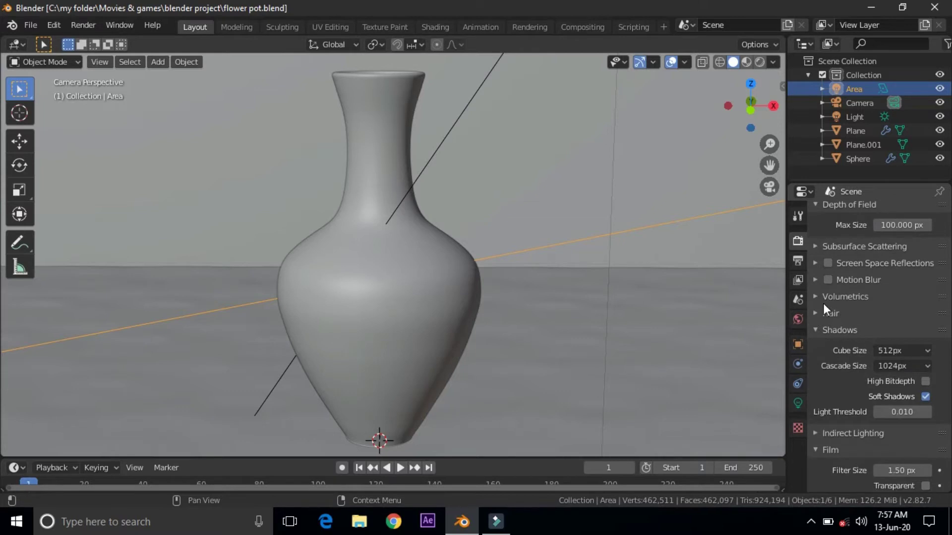
Step: Set the tile size in the Eevee volumetrics render settings to 16px
{"action": "left_click", "coordinate": [816, 297]}
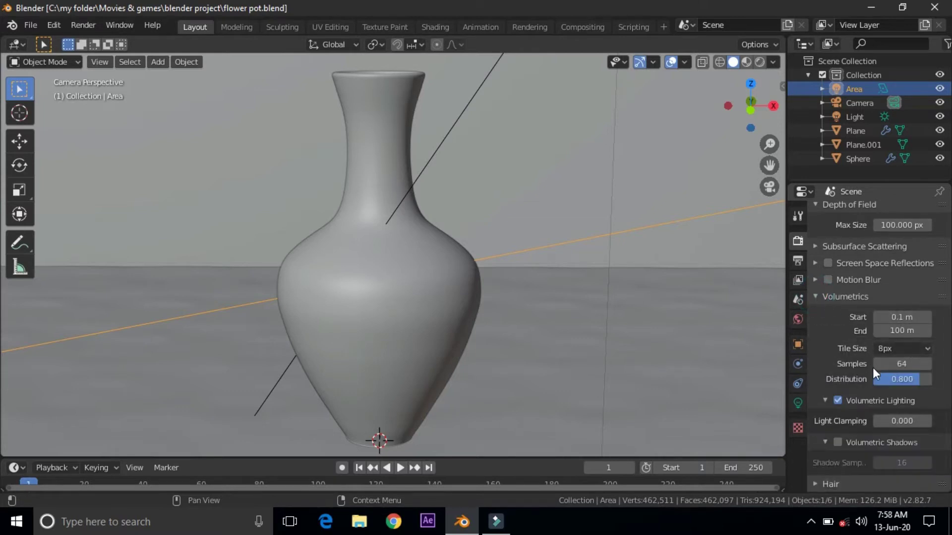
{"action": "left_click", "coordinate": [912, 347]}
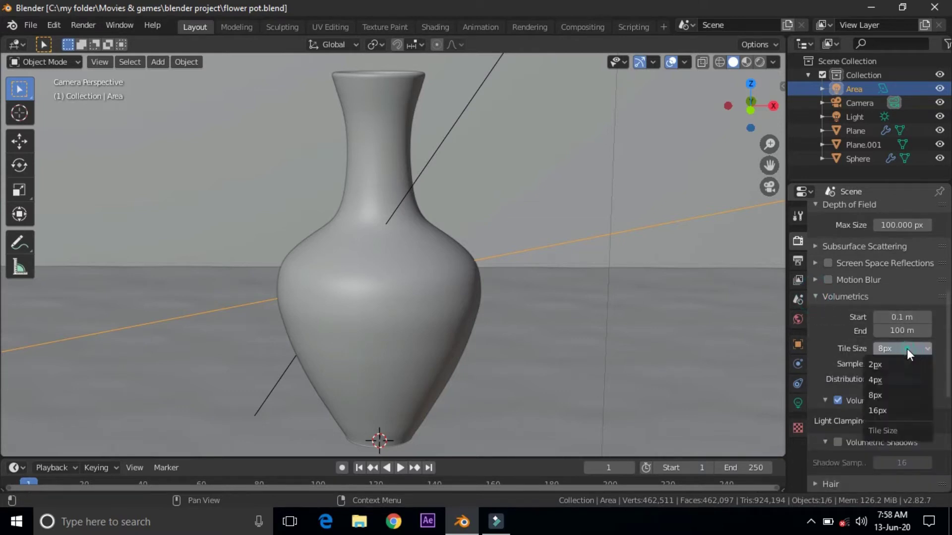
{"action": "left_click", "coordinate": [897, 348]}
{"action": "left_click", "coordinate": [897, 348]}
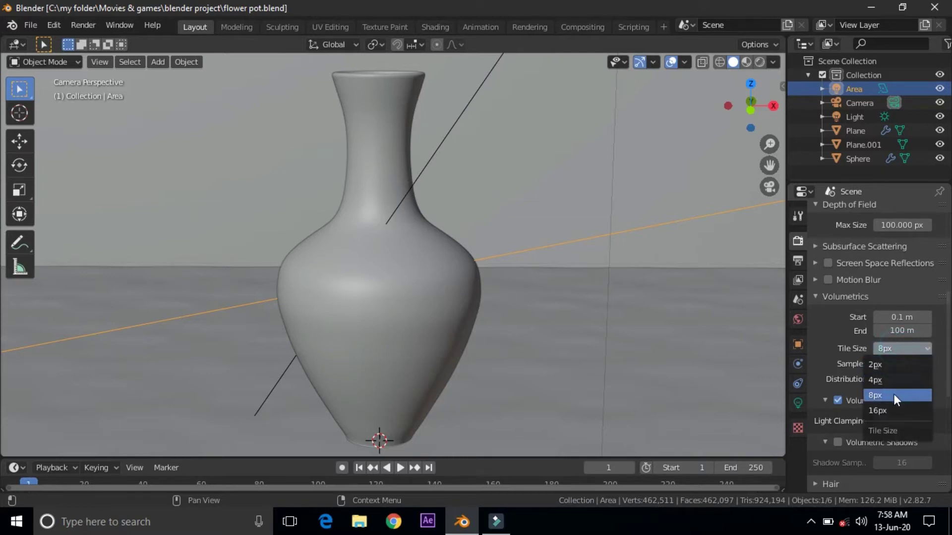
{"action": "left_click", "coordinate": [891, 410]}
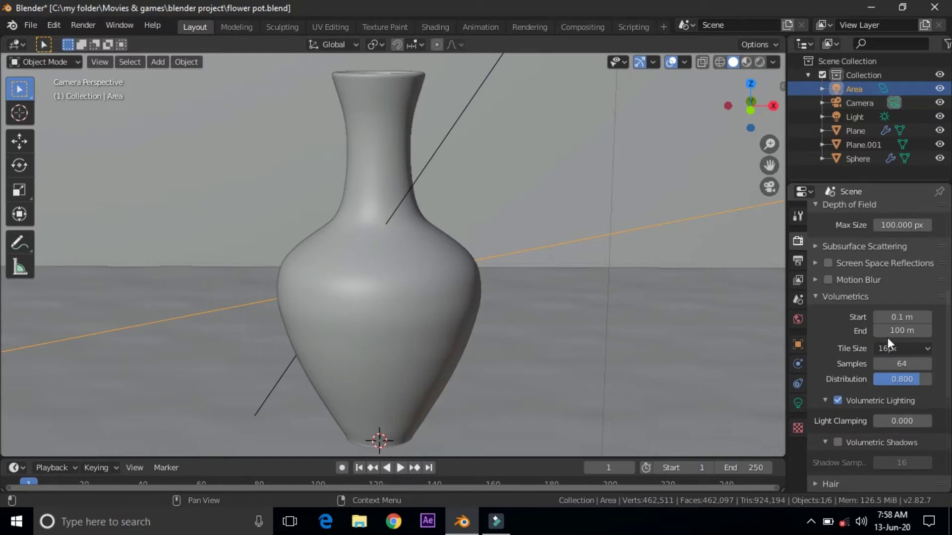
{"action": "left_click", "coordinate": [837, 400]}
{"action": "scroll", "coordinate": [804, 320], "scroll_direction": "down", "scroll_amount": 3}
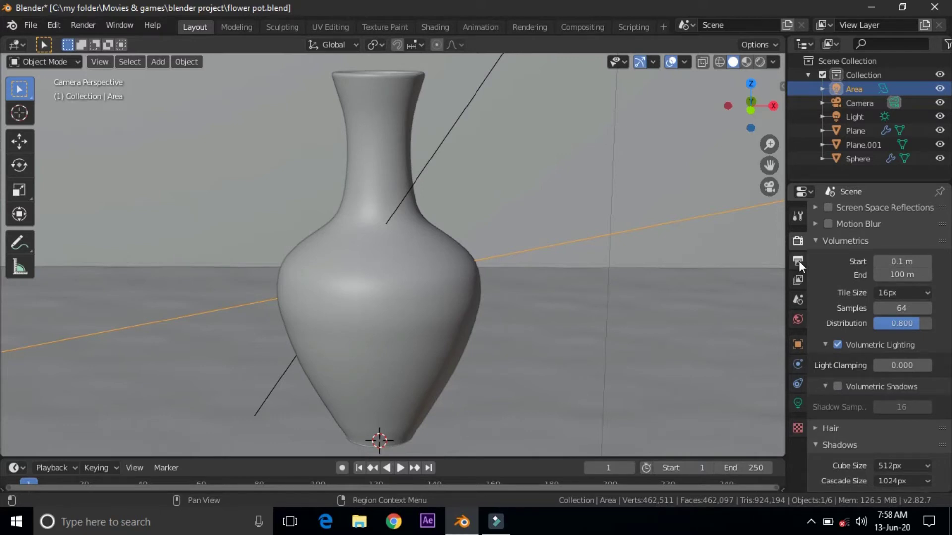
Step: Set the scene's output end frame to 1 and its frame rate to 30 fps
{"action": "left_click", "coordinate": [799, 261]}
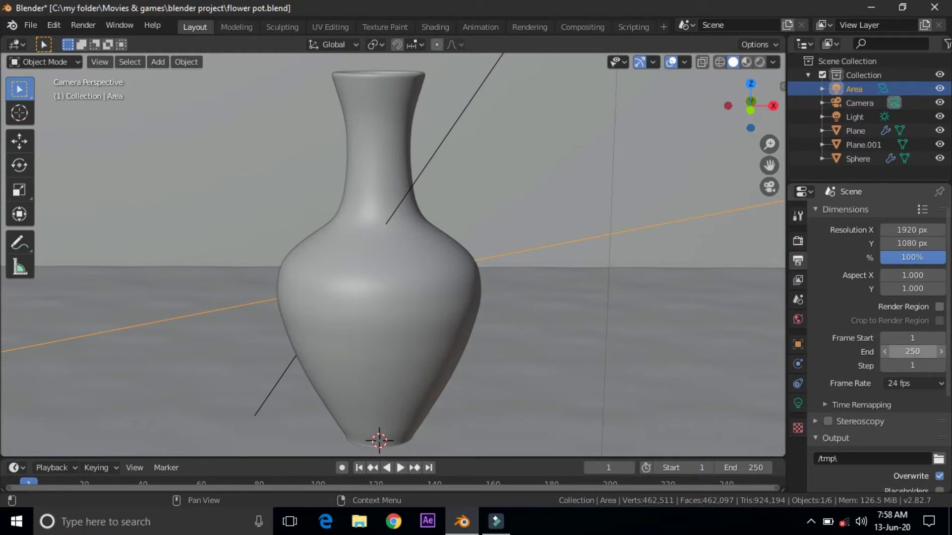
{"action": "left_click", "coordinate": [913, 352]}
{"action": "type", "text": "1"}
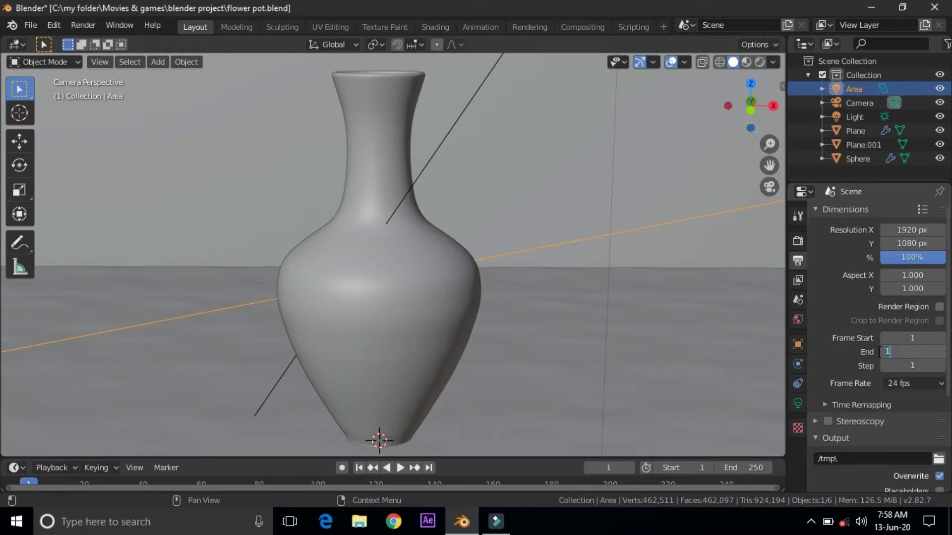
{"action": "left_click", "coordinate": [822, 351]}
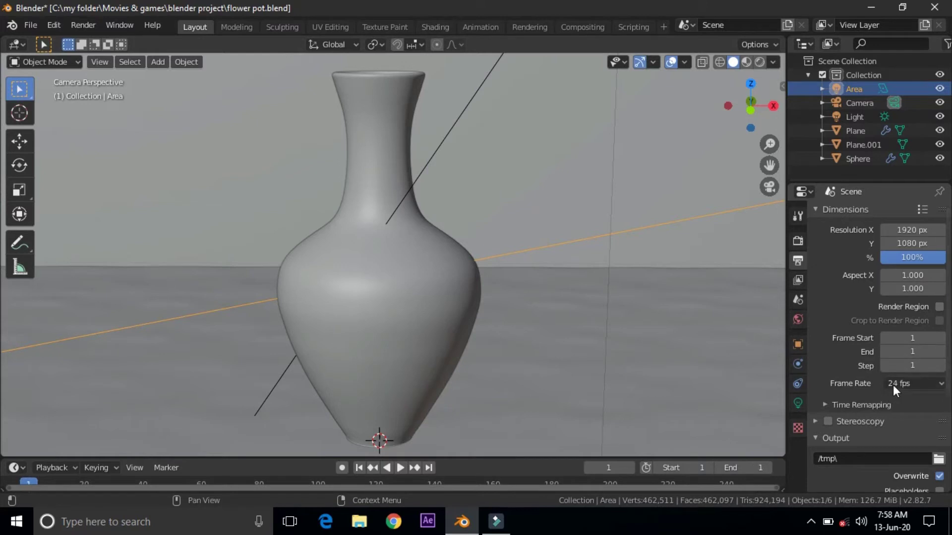
{"action": "left_click", "coordinate": [912, 383]}
{"action": "left_click", "coordinate": [918, 311]}
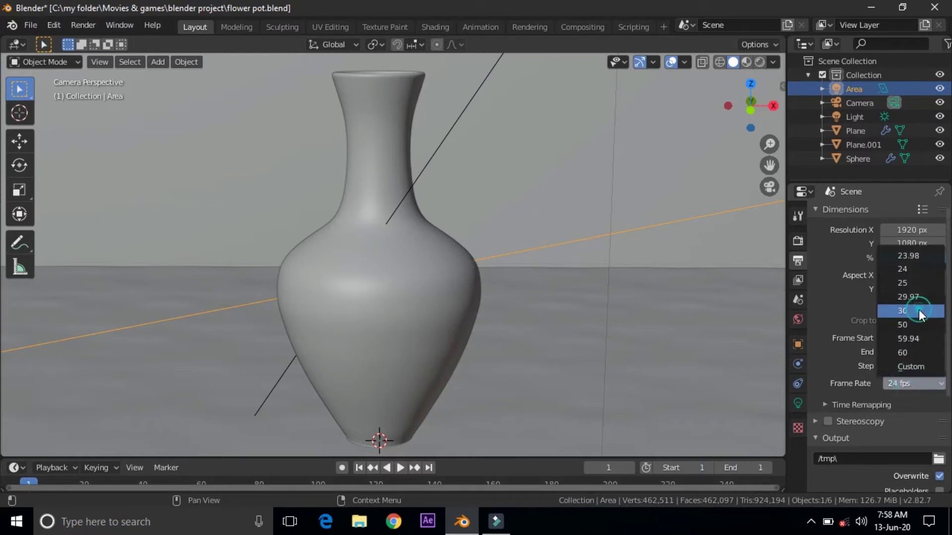
Step: Set the render output location to the Desktop with the file name "3d flower pot"
{"action": "scroll", "coordinate": [918, 309], "scroll_direction": "down", "scroll_amount": 4}
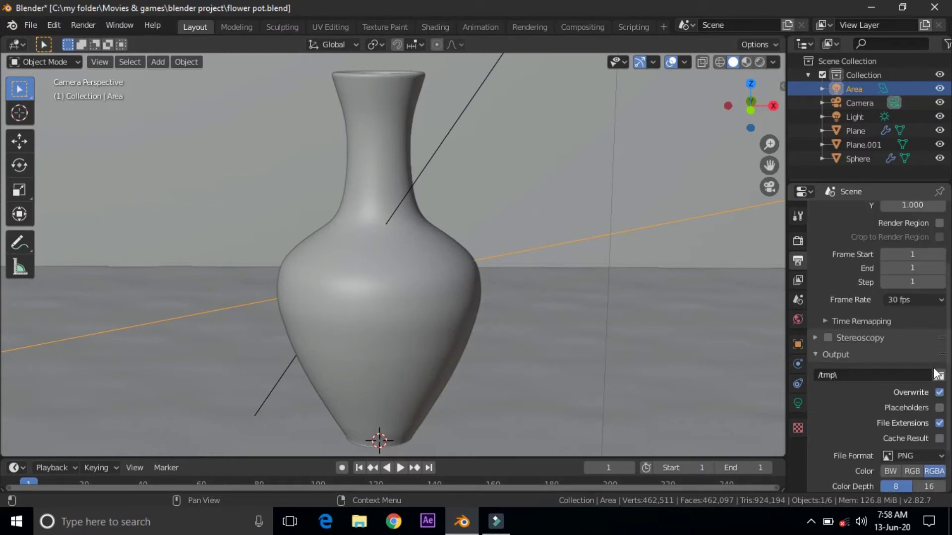
{"action": "left_click", "coordinate": [939, 375]}
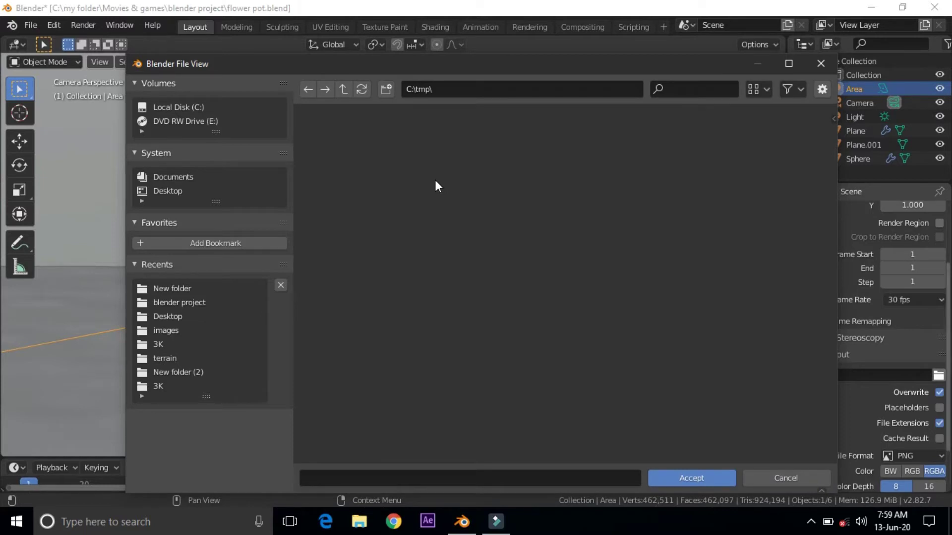
{"action": "left_click", "coordinate": [167, 191]}
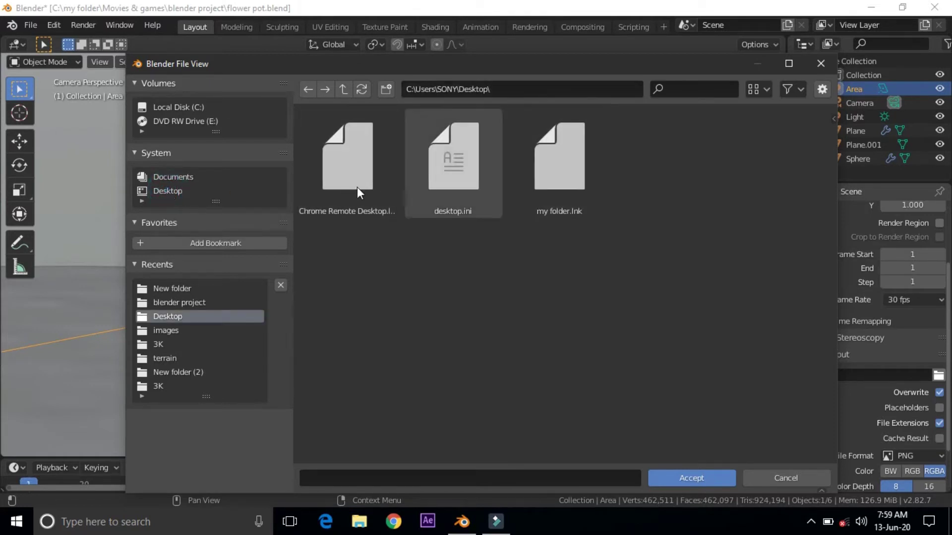
{"action": "left_click", "coordinate": [441, 477]}
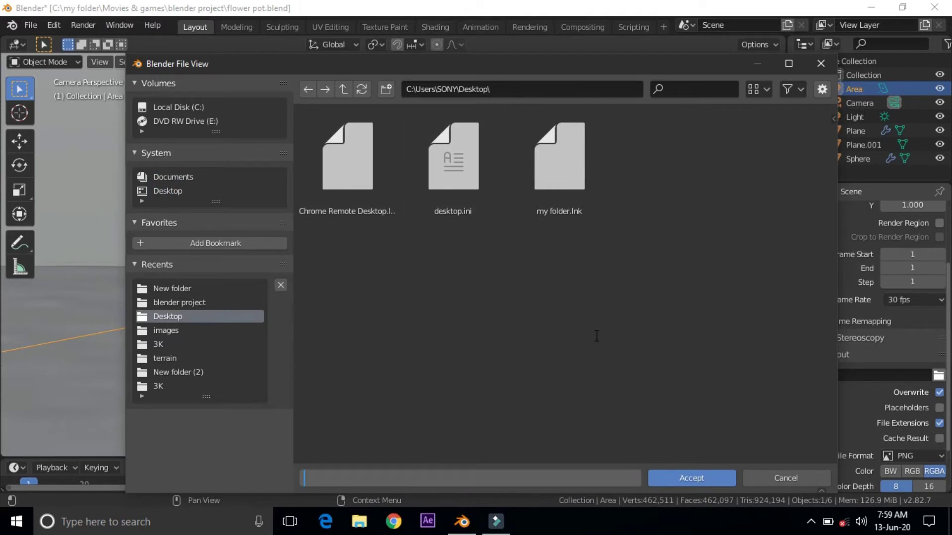
{"action": "type", "text": "3d flower pot"}
{"action": "left_click", "coordinate": [595, 335]}
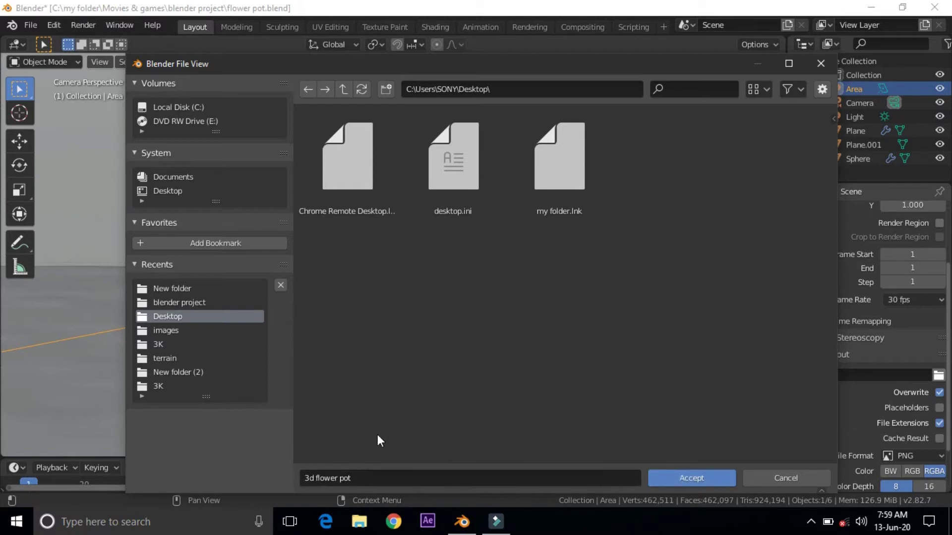
{"action": "left_click", "coordinate": [688, 479]}
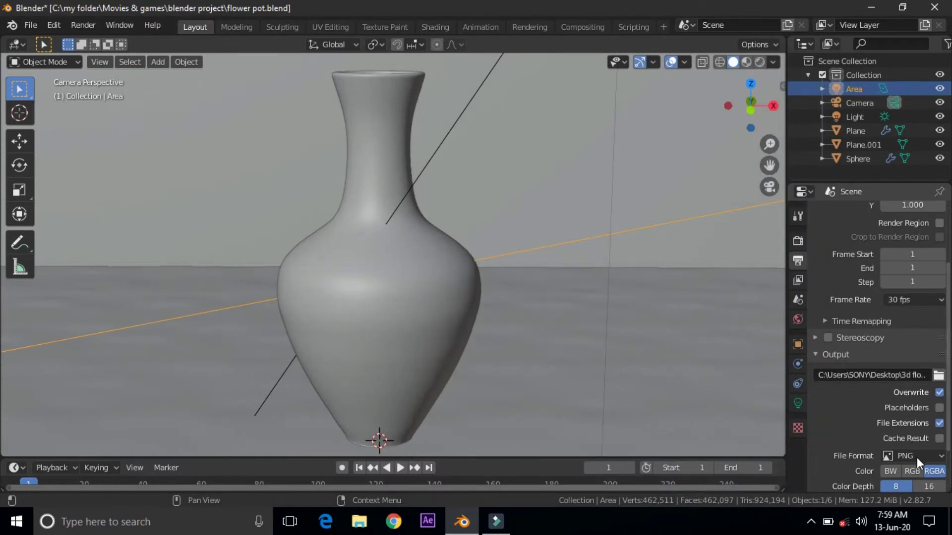
Step: Choose PNG as the file format for the render output
{"action": "scroll", "coordinate": [917, 457], "scroll_direction": "down", "scroll_amount": 3}
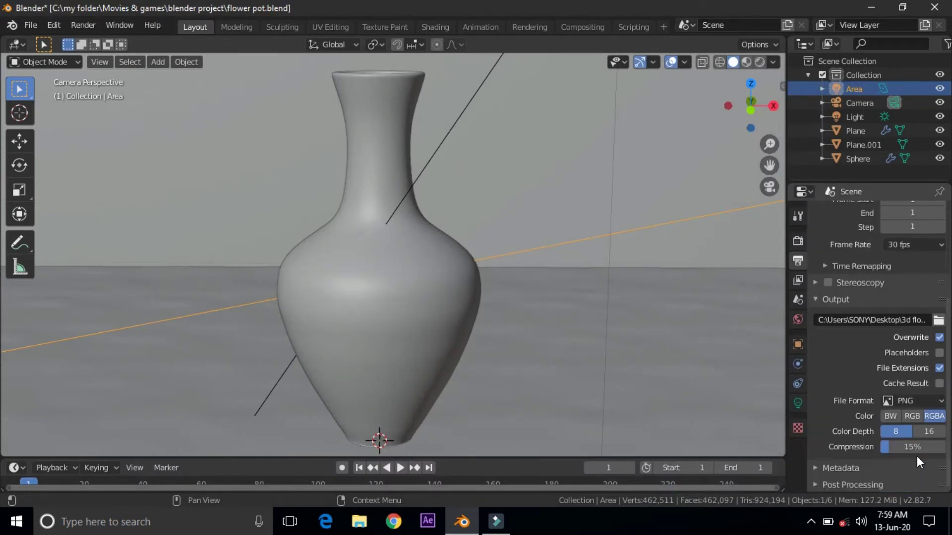
{"action": "left_click", "coordinate": [915, 401]}
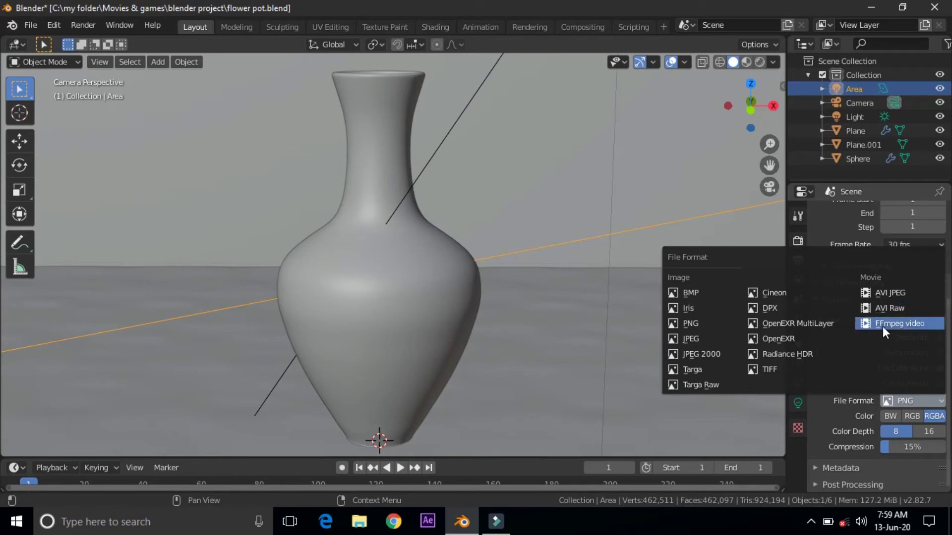
{"action": "left_click", "coordinate": [692, 328]}
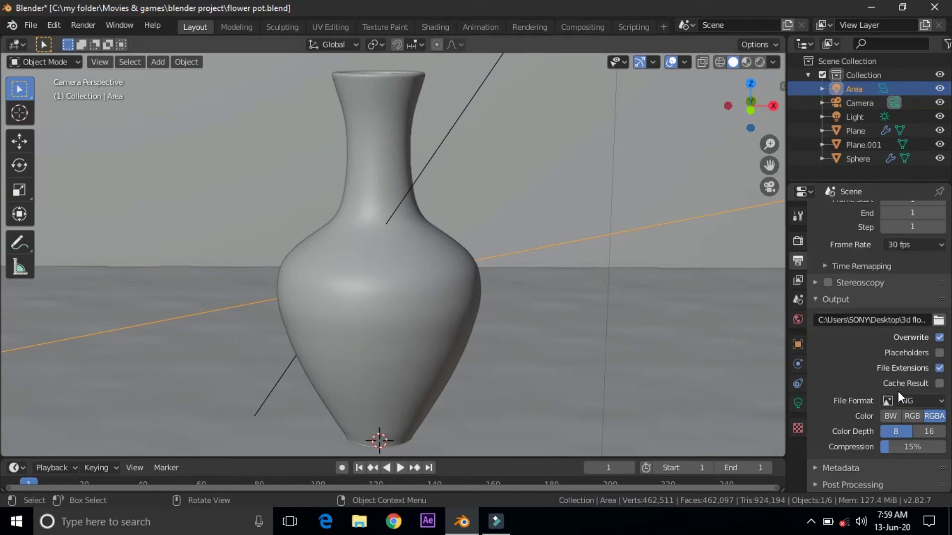
Step: Fit the whole camera frame in the viewport and render the single-frame animation to the output file
{"action": "key", "text": "Home"}
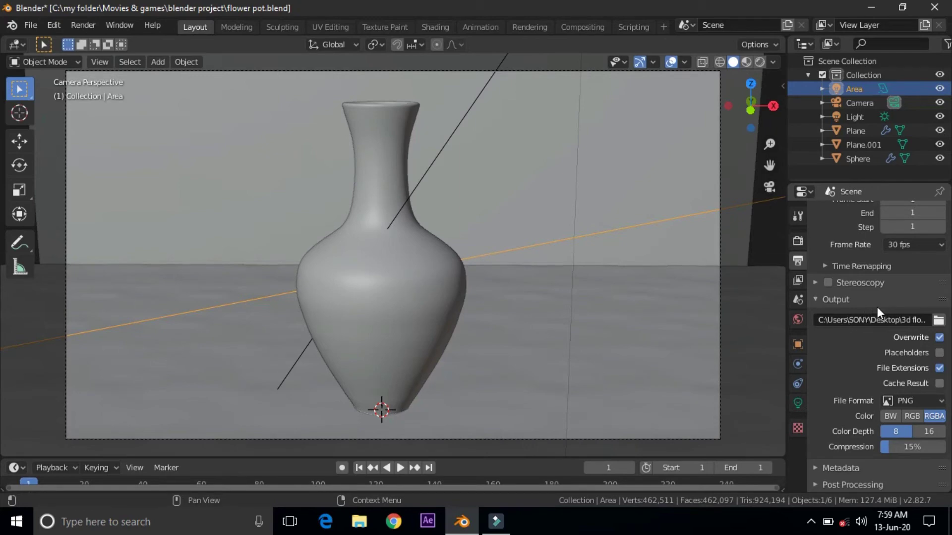
{"action": "scroll", "coordinate": [865, 308], "scroll_direction": "up", "scroll_amount": 6}
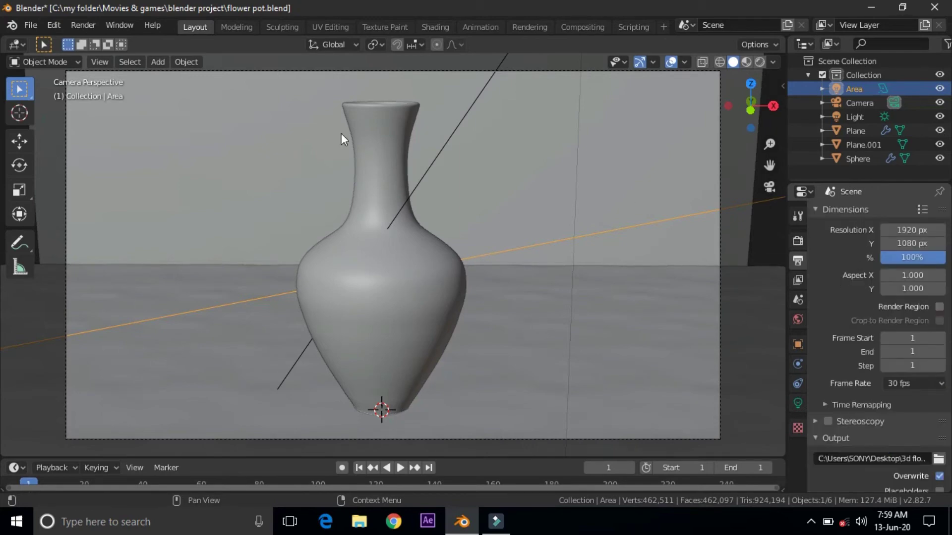
{"action": "left_click", "coordinate": [84, 25]}
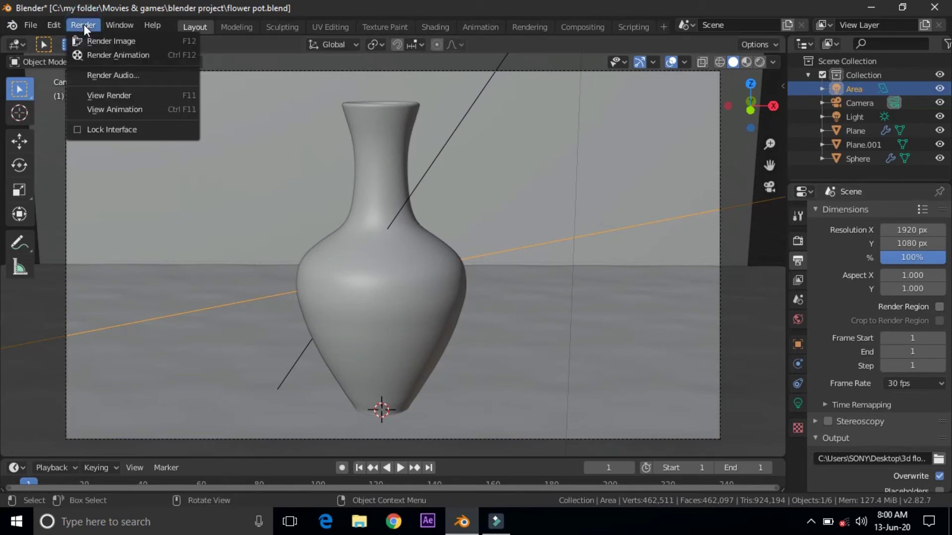
{"action": "left_click", "coordinate": [122, 55]}
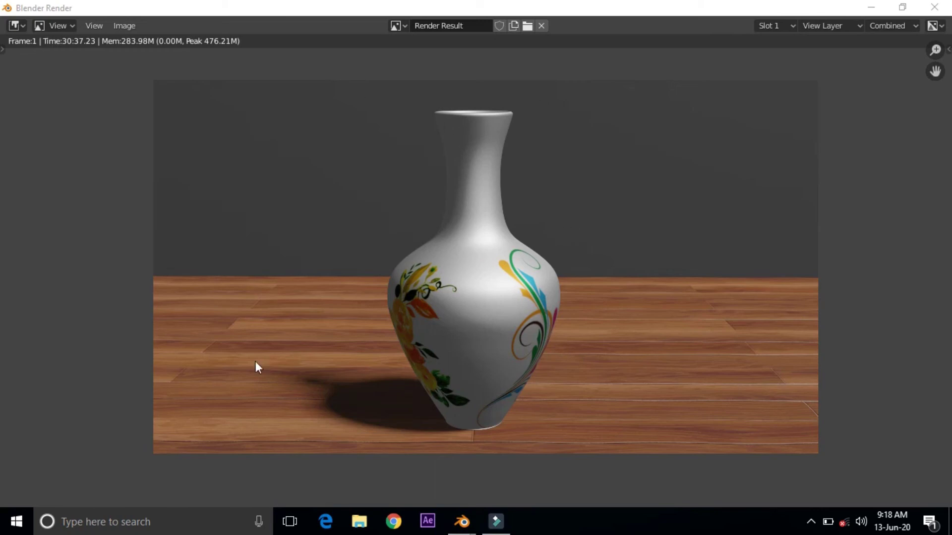
Step: Minimize the render window, refresh the desktop and open the rendered image "3d flower pot0001"
{"action": "left_click", "coordinate": [873, 7]}
{"action": "left_click_drag", "start_coordinate": [346, 173], "coordinate": [491, 282]}
{"action": "right_click", "coordinate": [374, 208]}
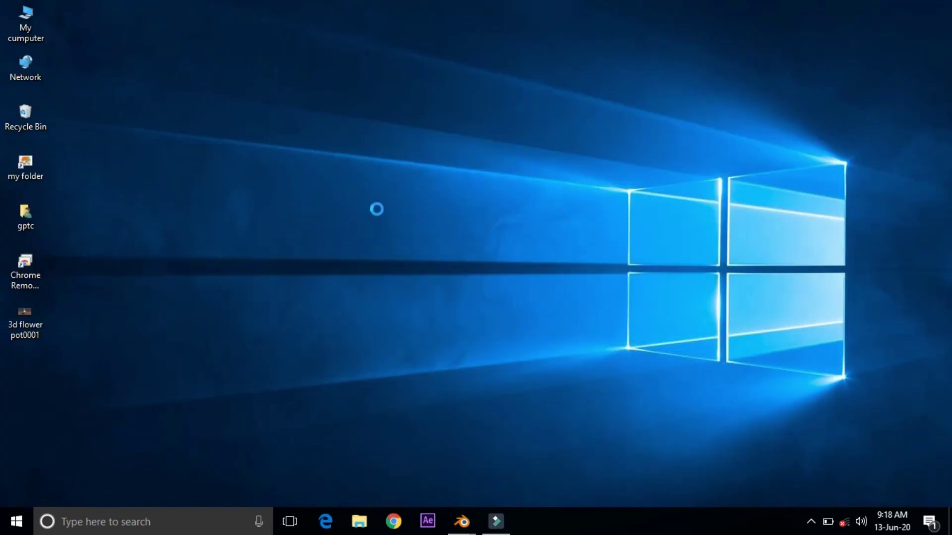
{"action": "left_click", "coordinate": [378, 215]}
{"action": "left_click", "coordinate": [8, 321]}
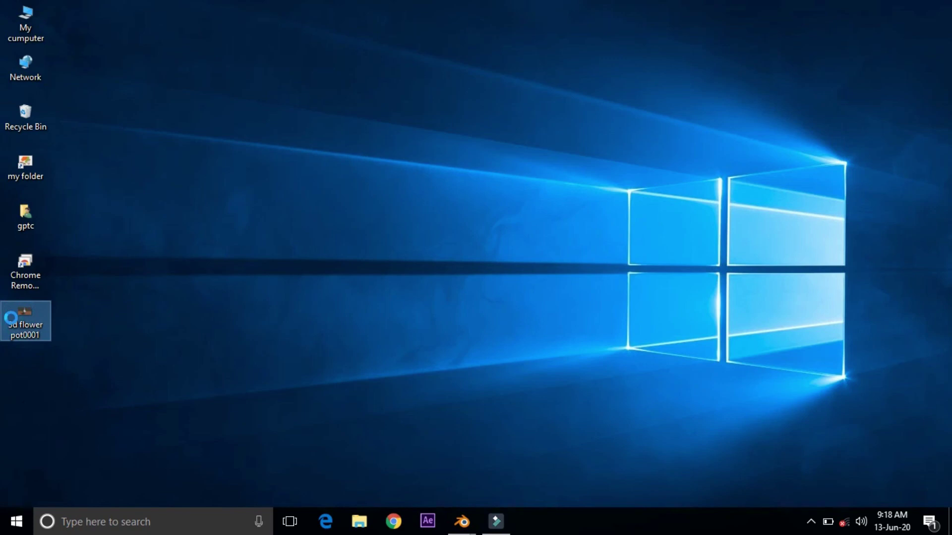
Step: Open the rendered image "3d flower pot0001" from the desktop in Photos and examine the vase up close
{"action": "right_click", "coordinate": [10, 317]}
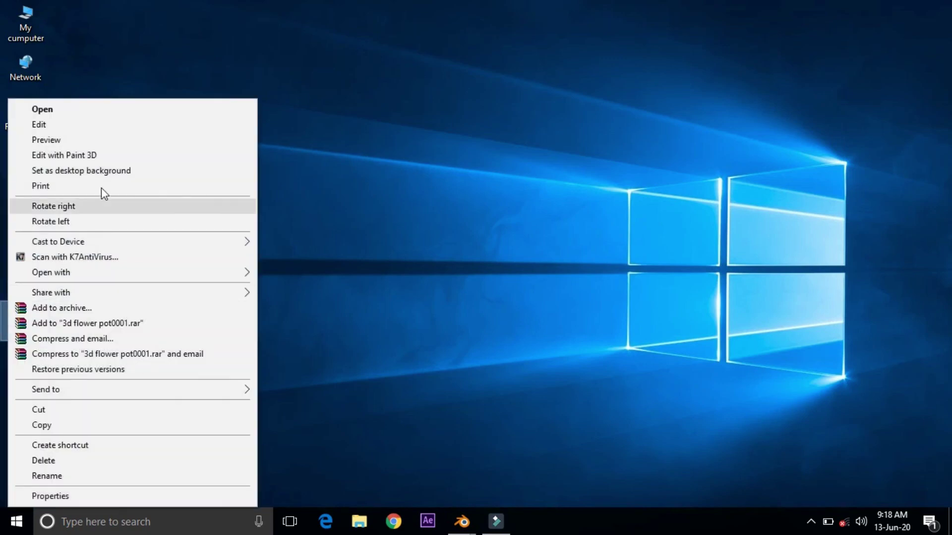
{"action": "left_click", "coordinate": [105, 111]}
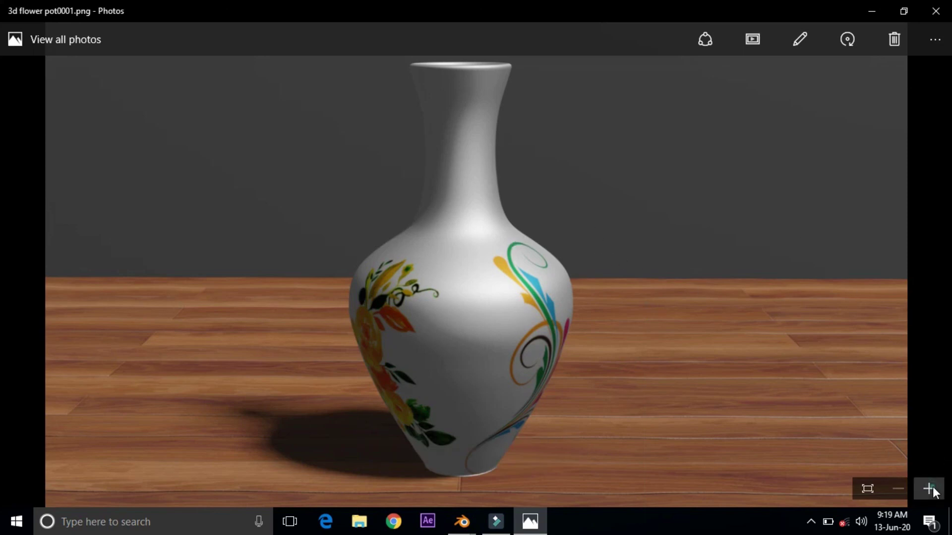
{"action": "scroll", "coordinate": [615, 263], "scroll_direction": "up", "scroll_amount": 2, "text": "ctrl"}
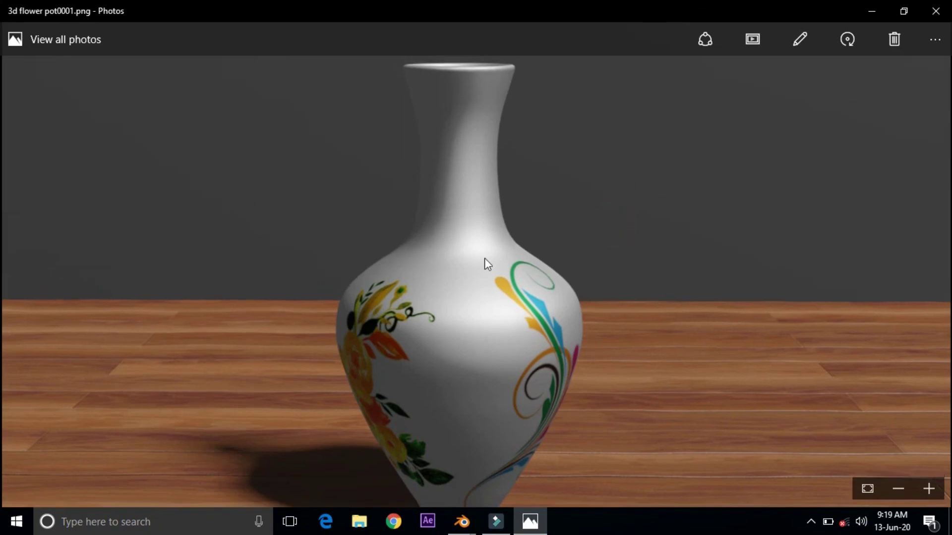
{"action": "scroll", "coordinate": [456, 244], "scroll_direction": "down", "scroll_amount": 1}
{"action": "scroll", "coordinate": [402, 184], "scroll_direction": "up", "scroll_amount": 1}
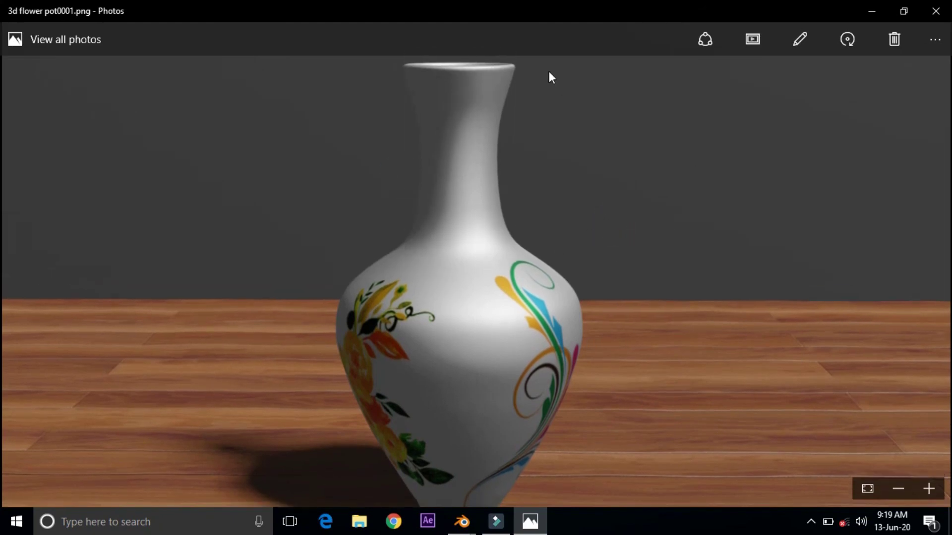
Step: Fit the whole rendered image in the viewer and close Photos
{"action": "left_click", "coordinate": [867, 492]}
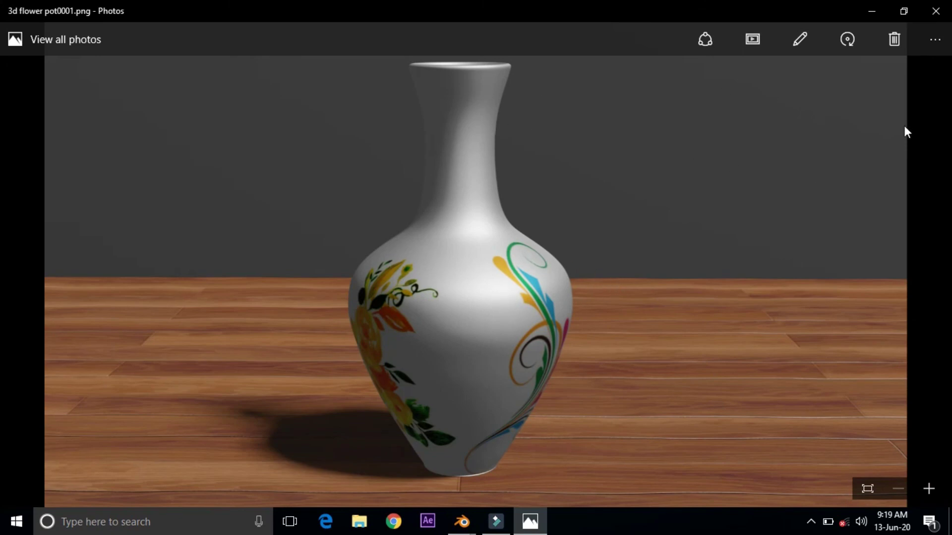
{"action": "left_click", "coordinate": [937, 11]}
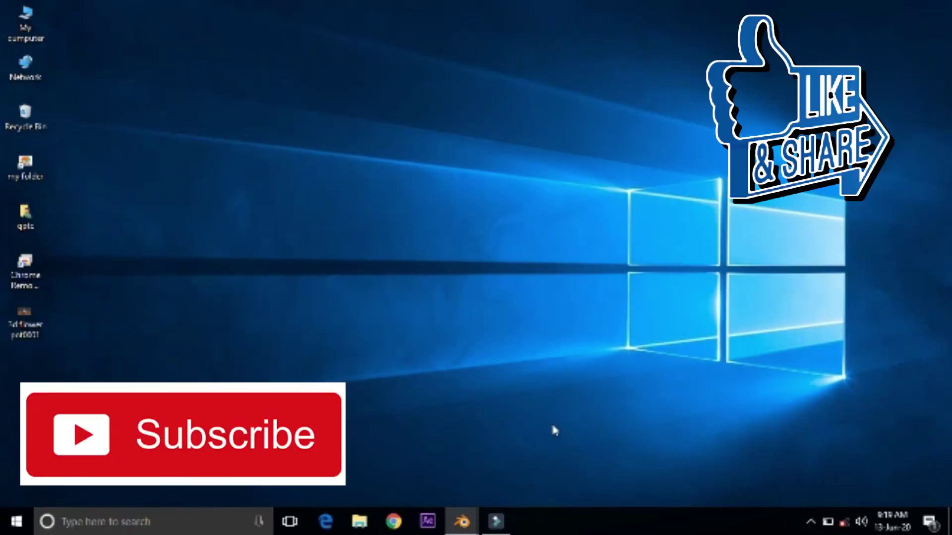